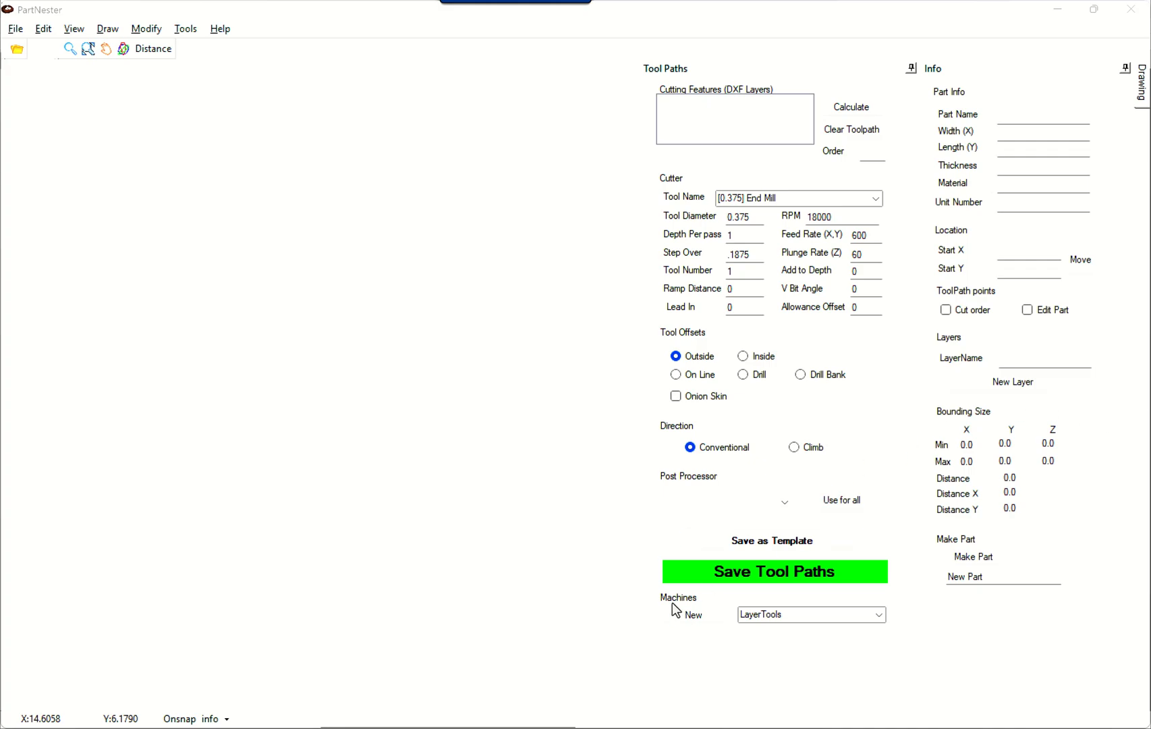
Switch to the CabinetCSV spreadsheet in Google Sheets and examine its job number, quantity, depth, height, material, nest unit and part name columns.
mouse_move(648, 725)
left_click(648, 658)
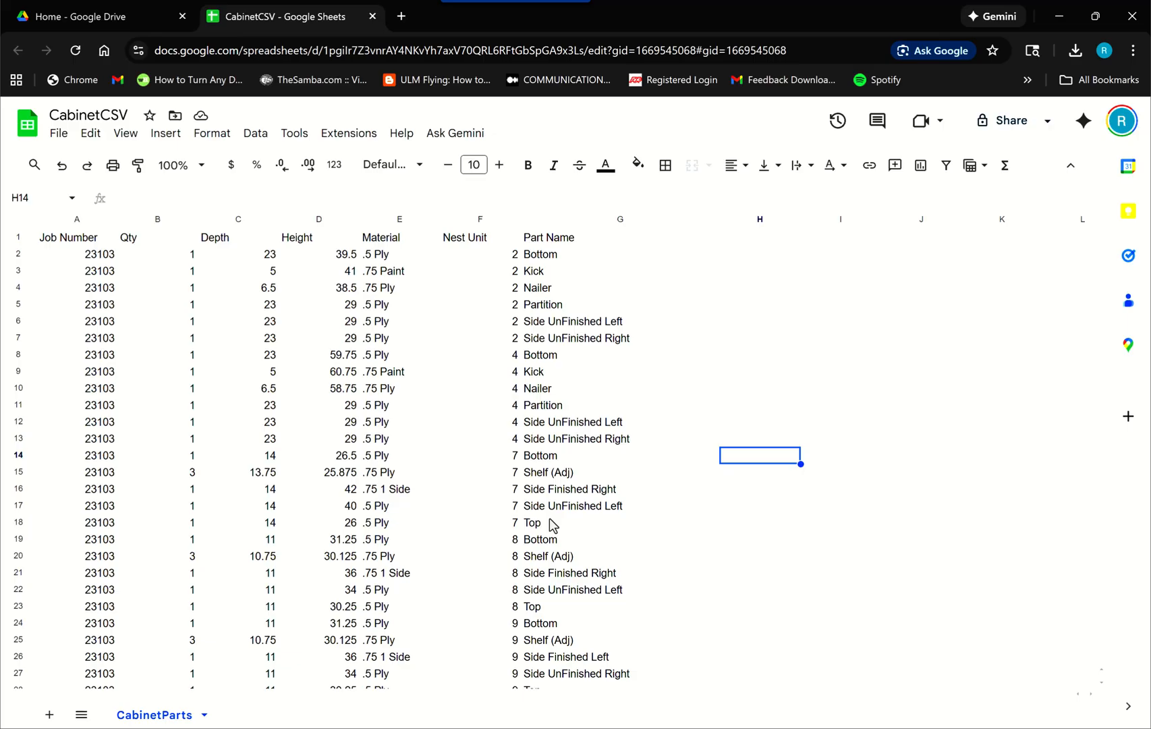
left_click(67, 242)
left_click(168, 241)
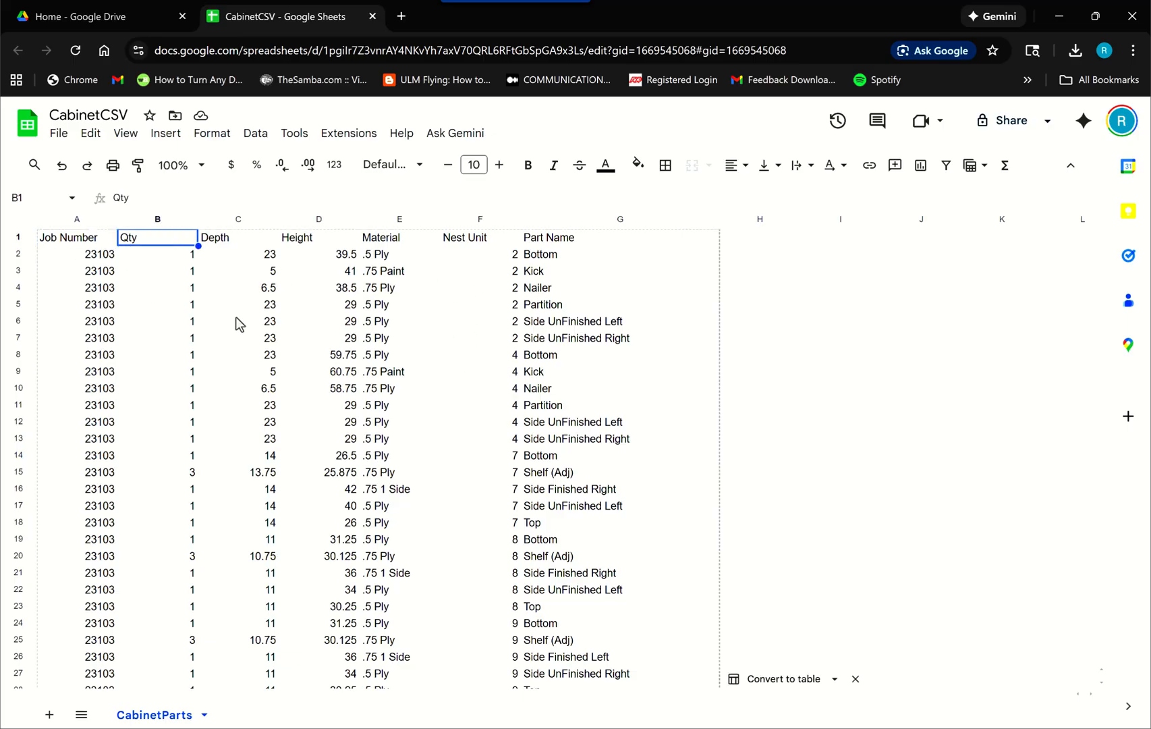
left_click(93, 242)
left_click(137, 246)
left_click(220, 242)
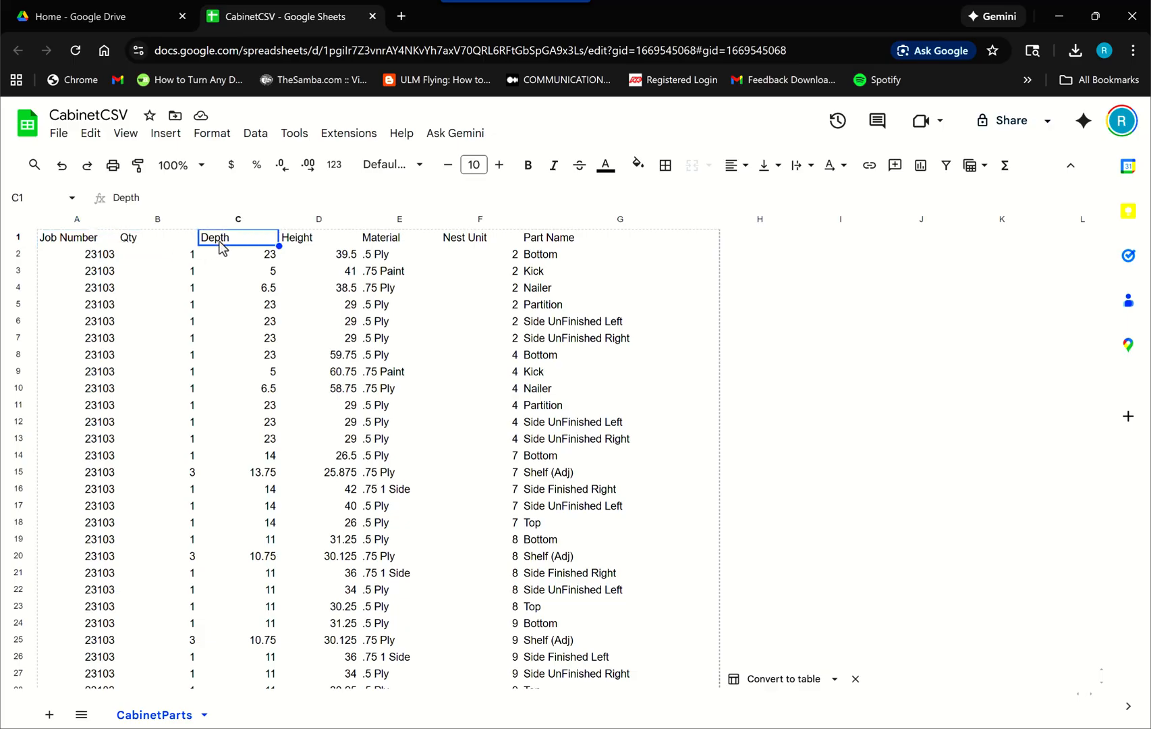
left_click(264, 258)
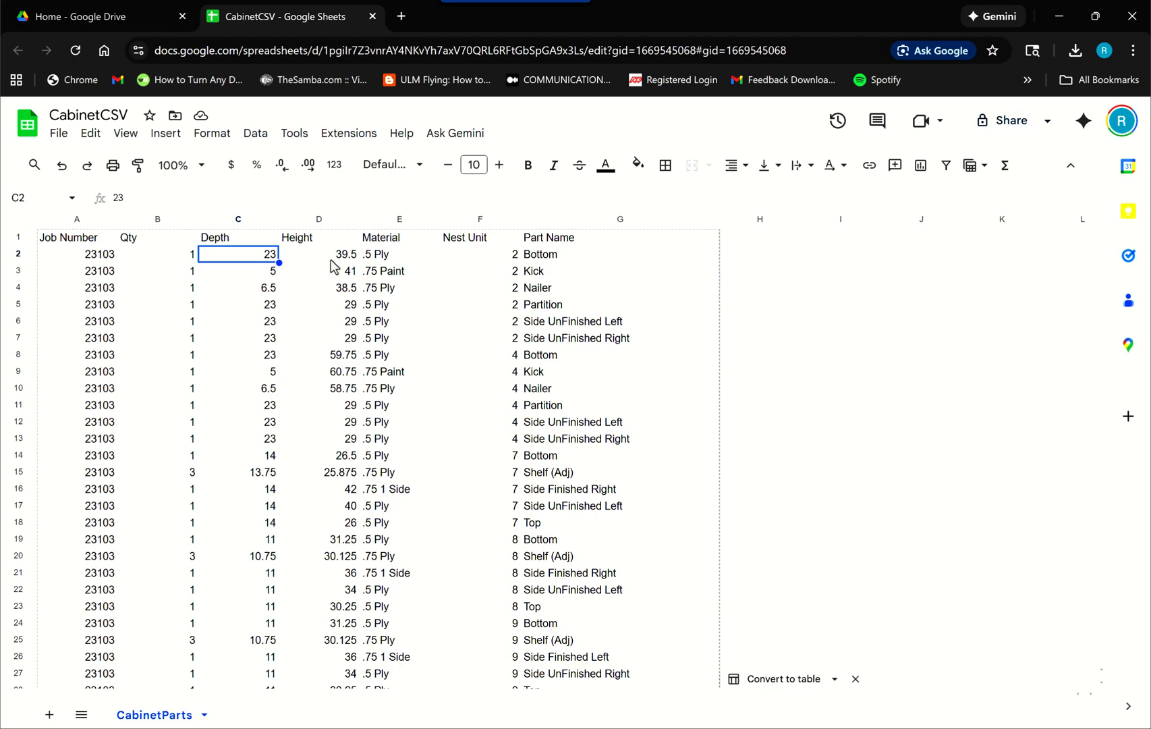
left_click(333, 236)
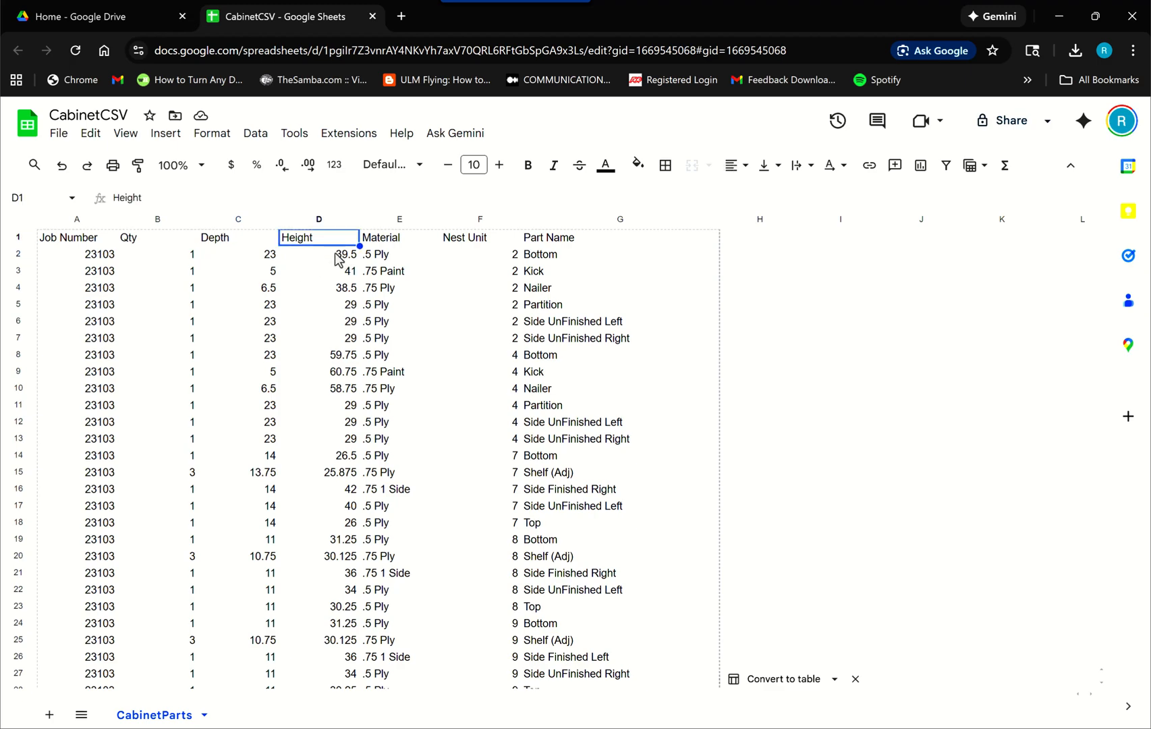
left_click(391, 259)
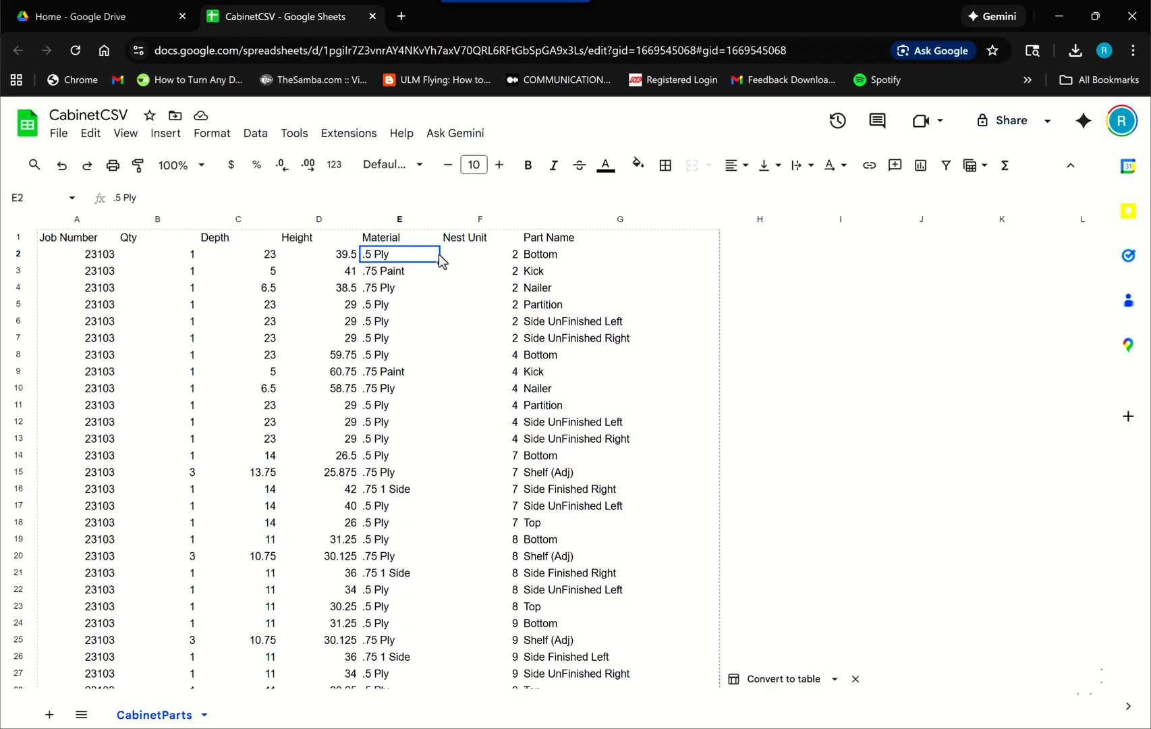
left_click(476, 258)
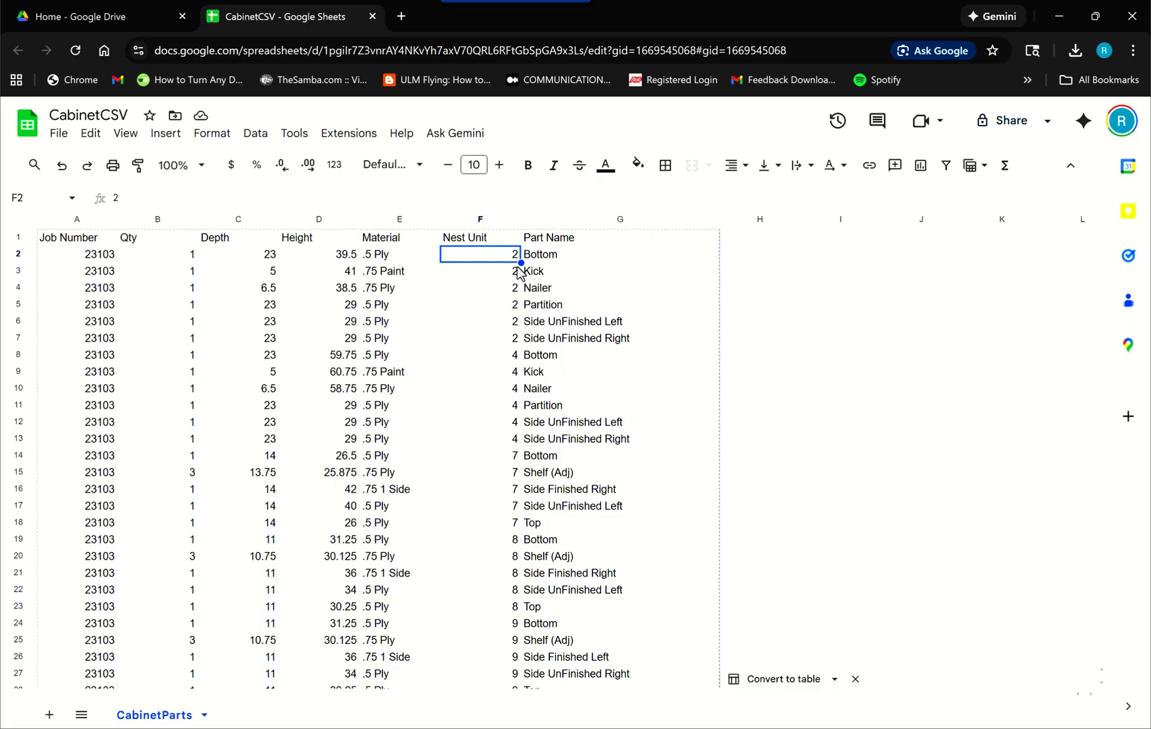
left_click(540, 260)
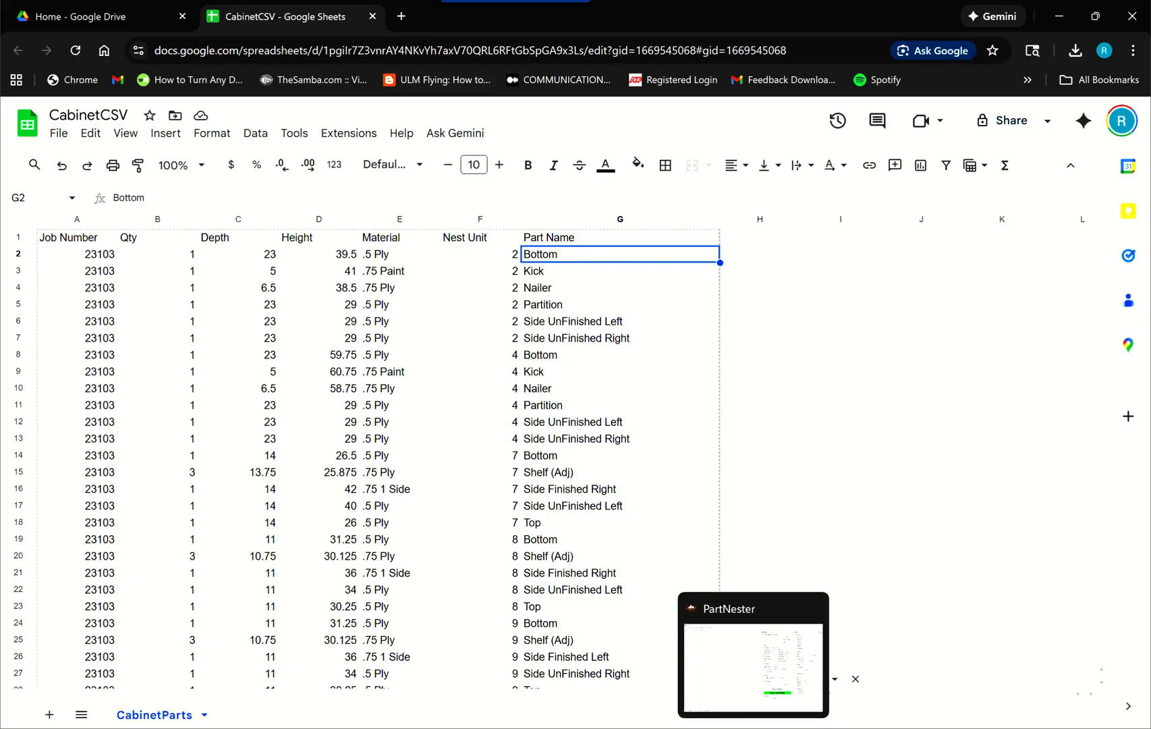
Switch to PartNester and choose CabinetCSV - CabinetParts.csv from Downloads as the file to open, using the Comma (*.csv) file type.
left_click(754, 728)
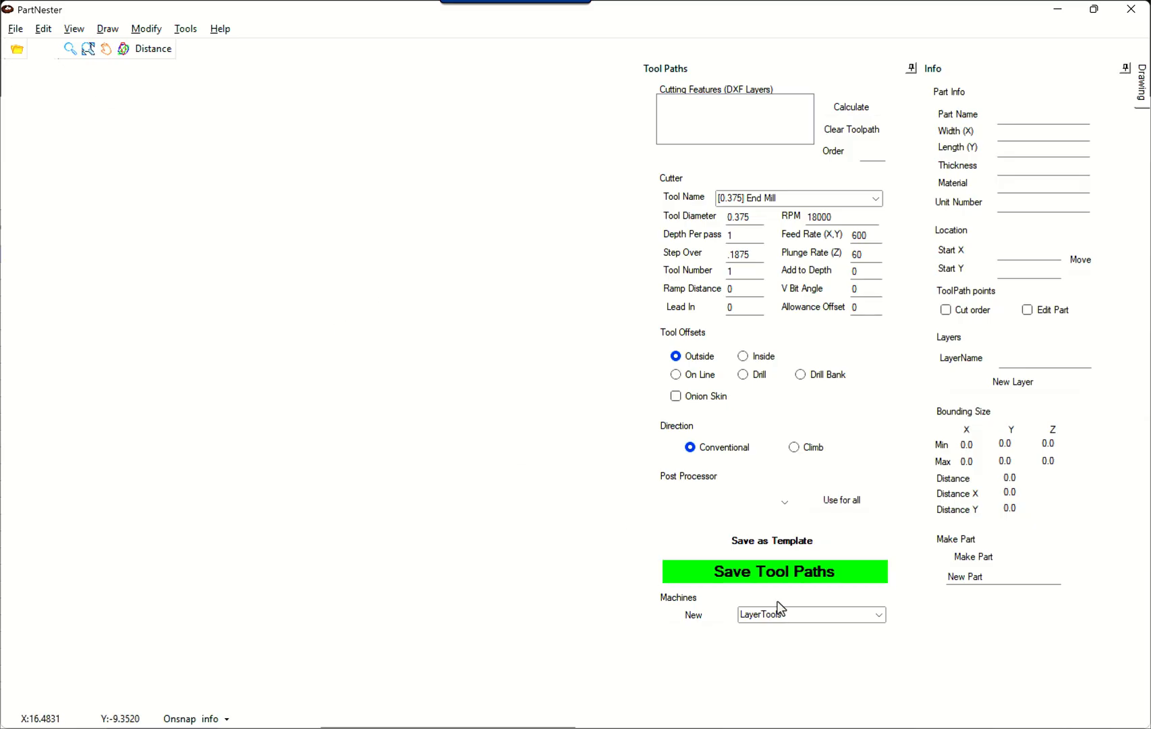
left_click(15, 28)
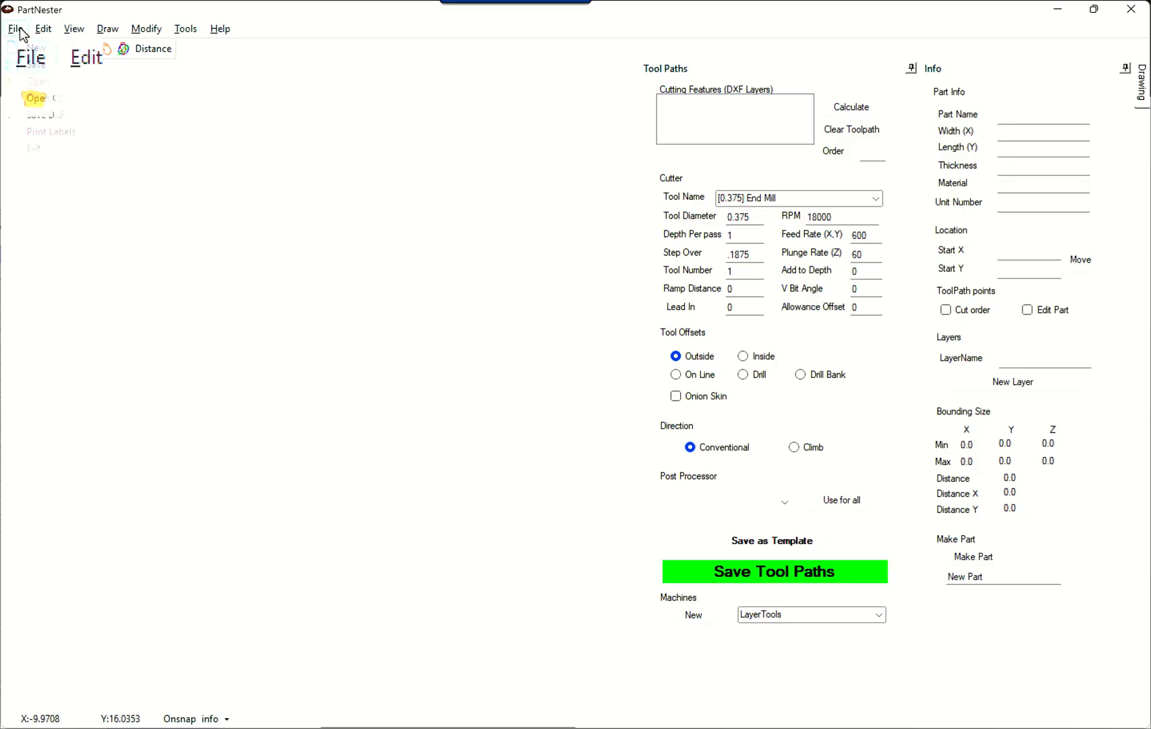
left_click(57, 80)
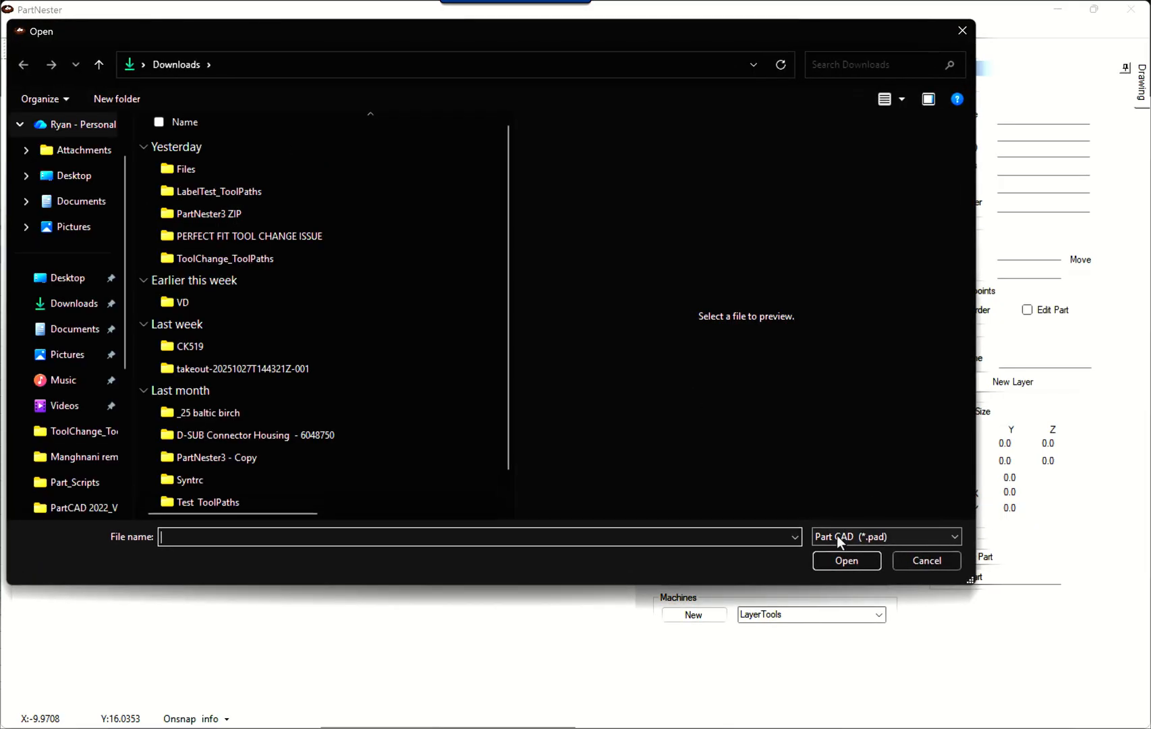
left_click(903, 534)
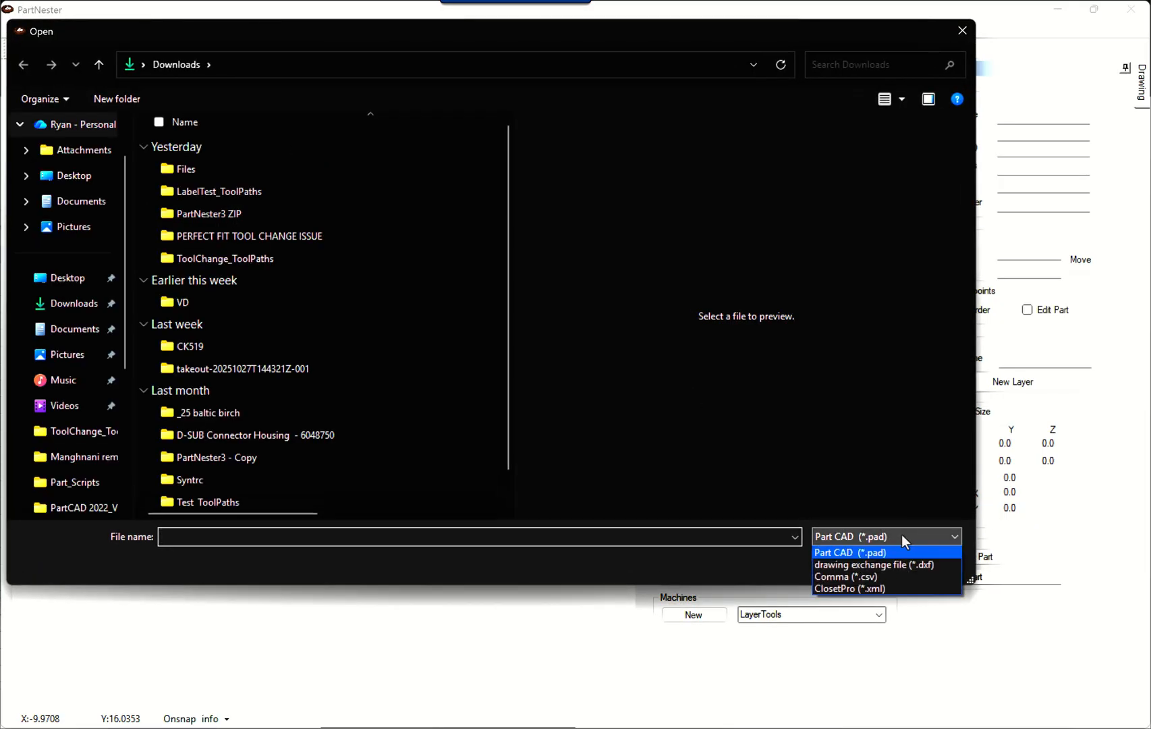
left_click(865, 577)
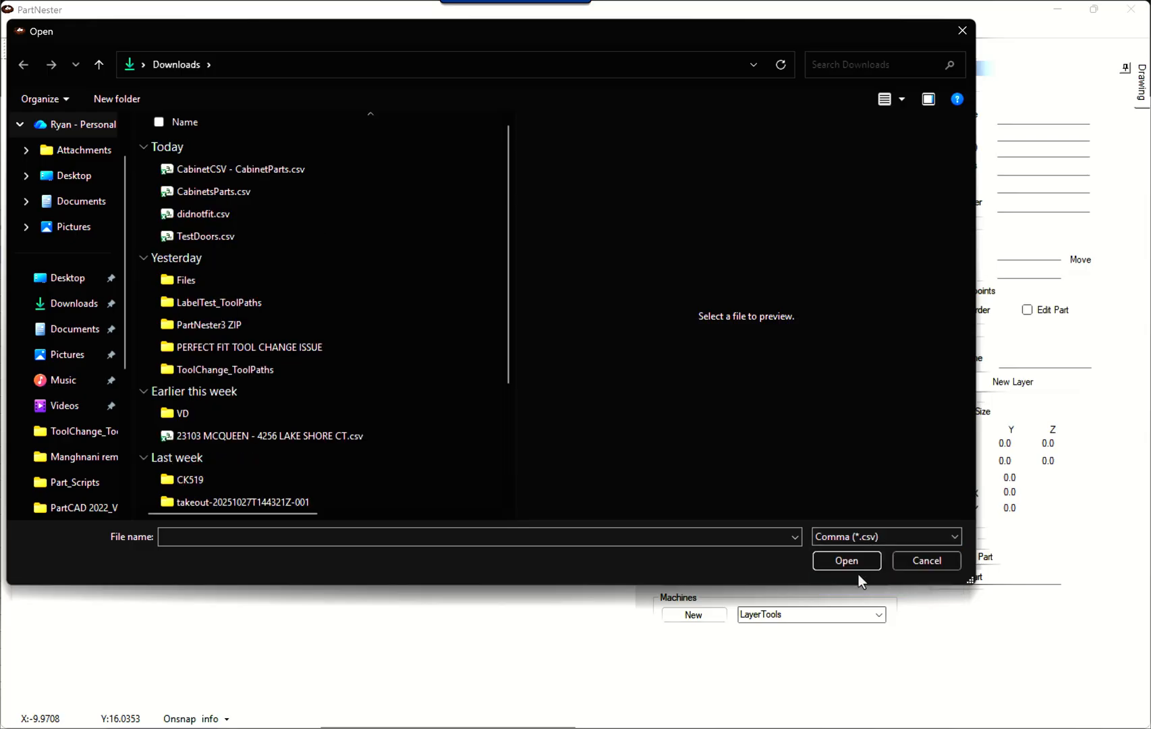
left_click(218, 169)
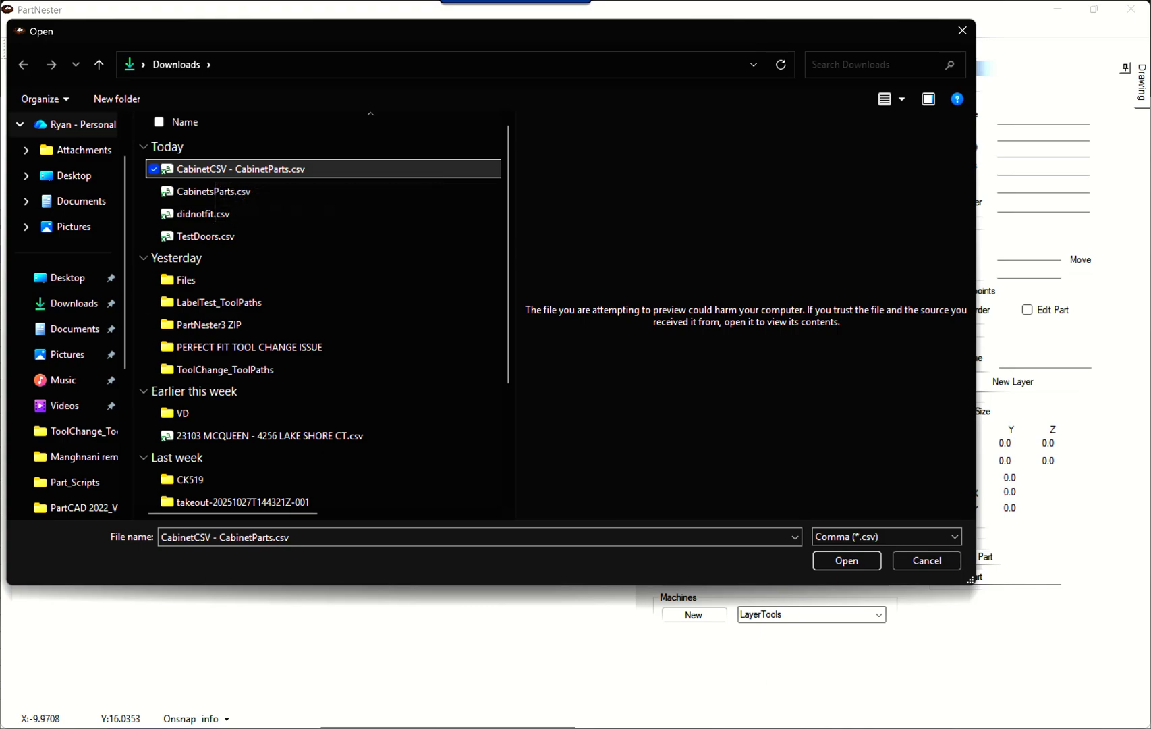
Look up the Comma Separated Values (.csv) download option for the CabinetCSV spreadsheet in Google Sheets, without downloading, and return to PartNester.
mouse_move(623, 679)
left_click(658, 675)
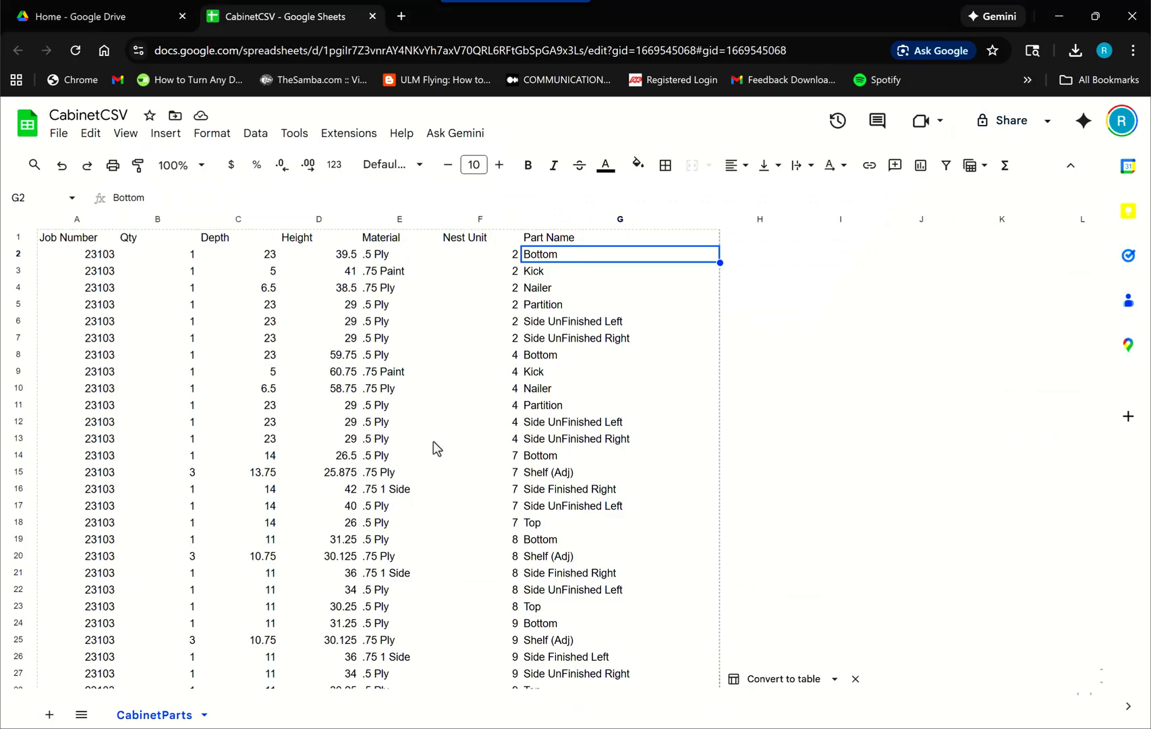
left_click(60, 134)
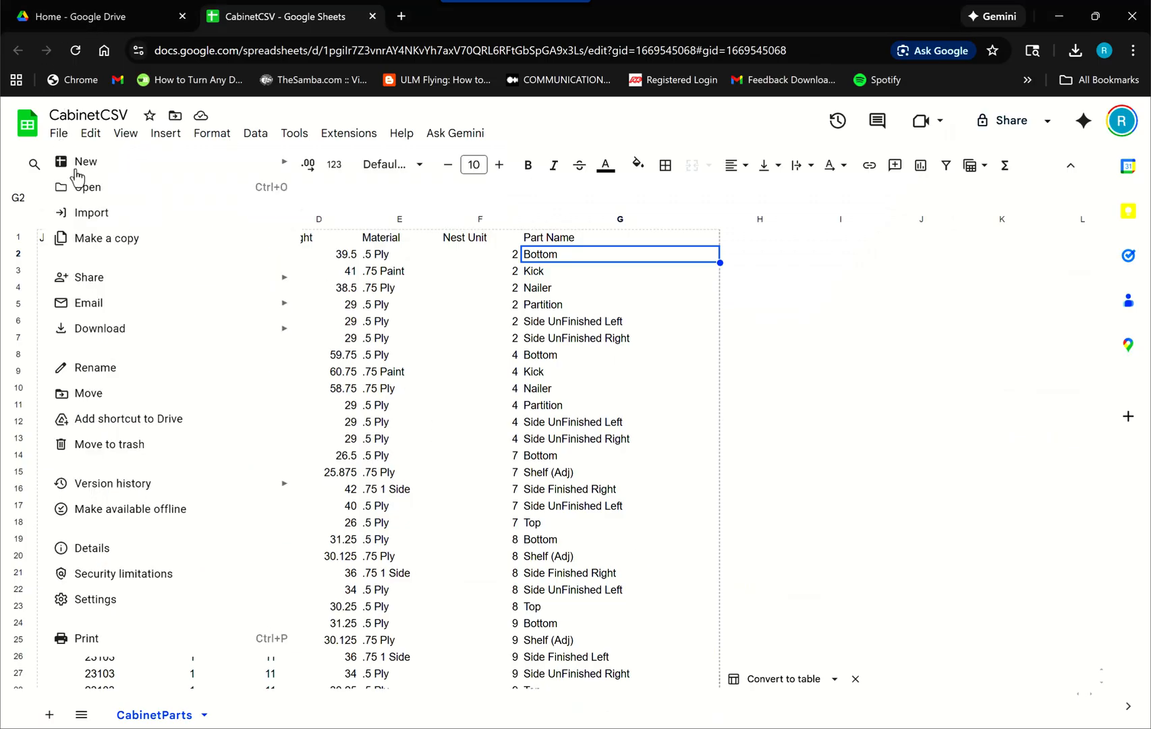
mouse_move(125, 331)
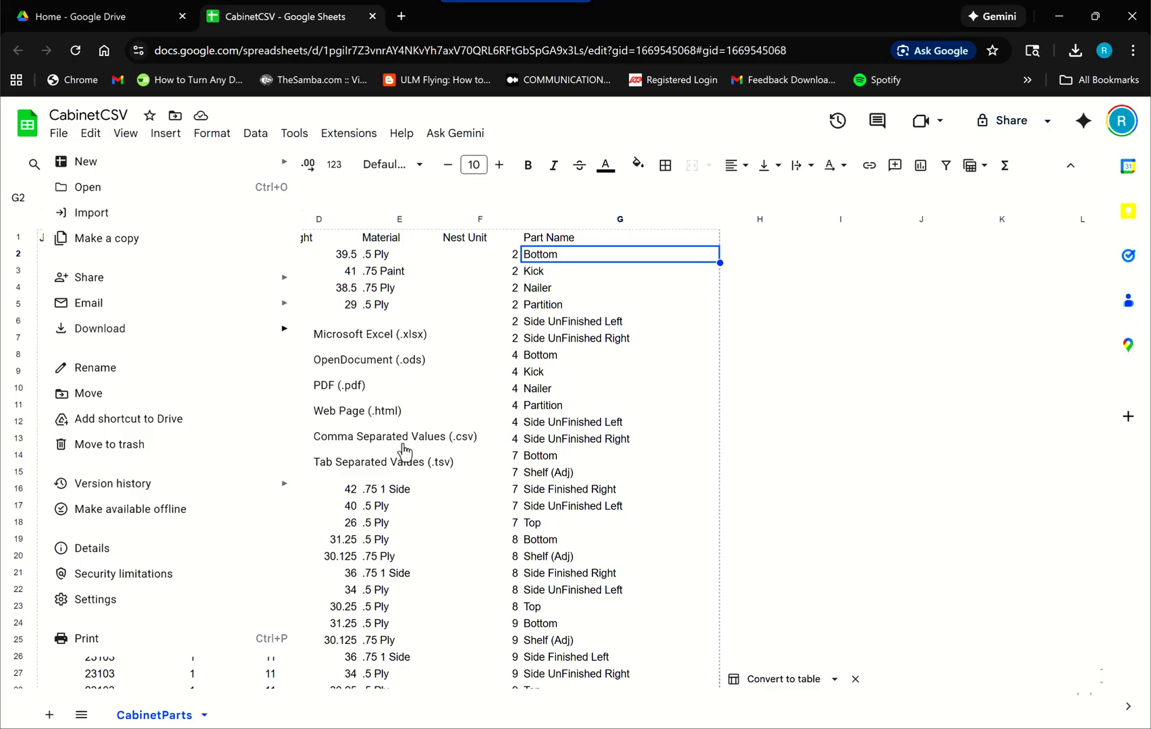
left_click(970, 458)
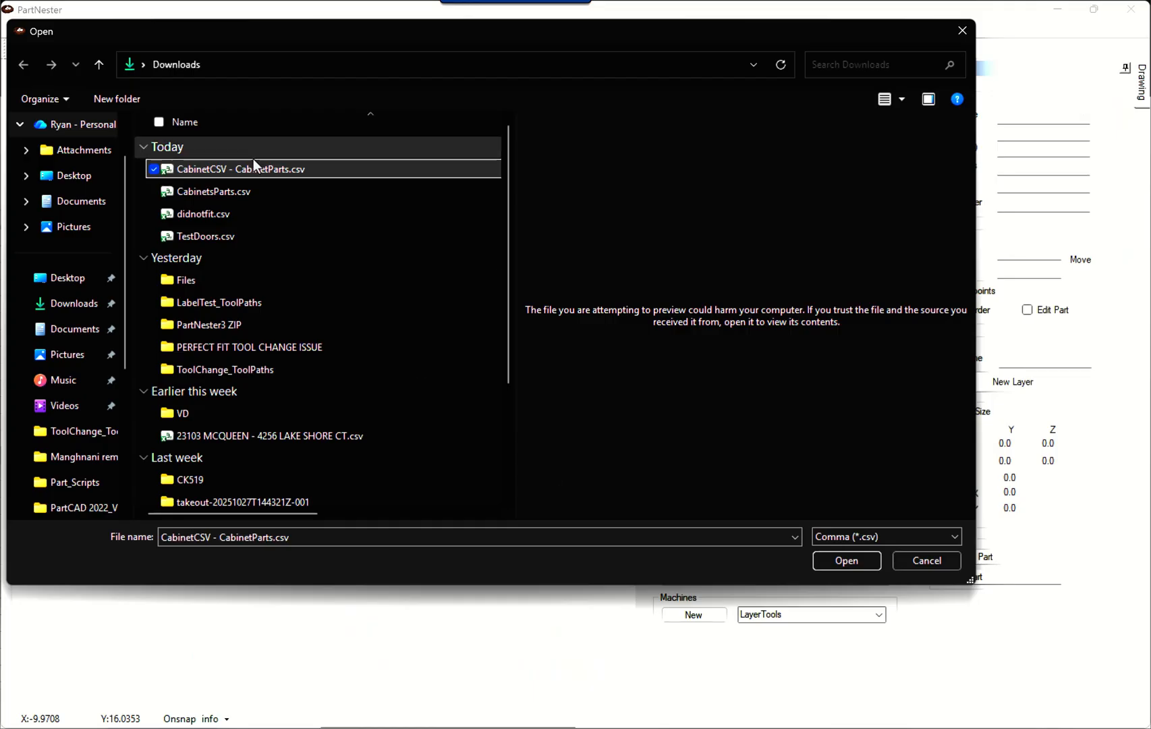
Load the chosen CabinetParts CSV file as nested sheets and dismiss the notice about parts.
left_click(855, 562)
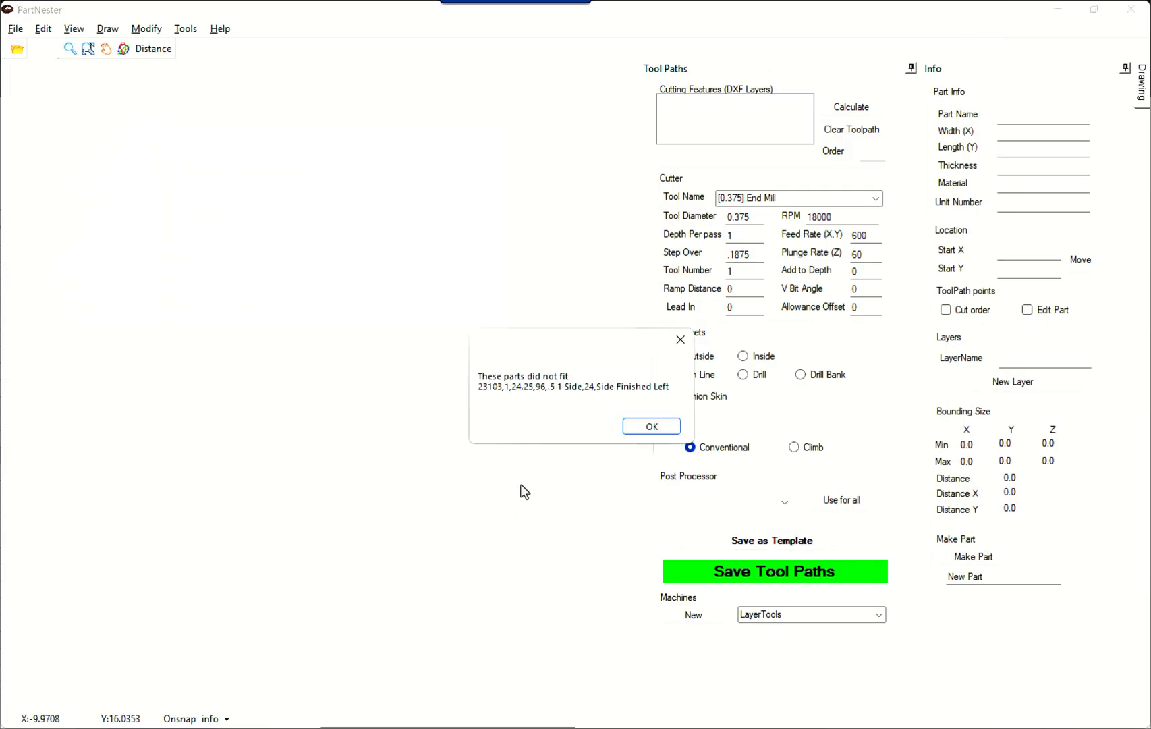
left_click(655, 427)
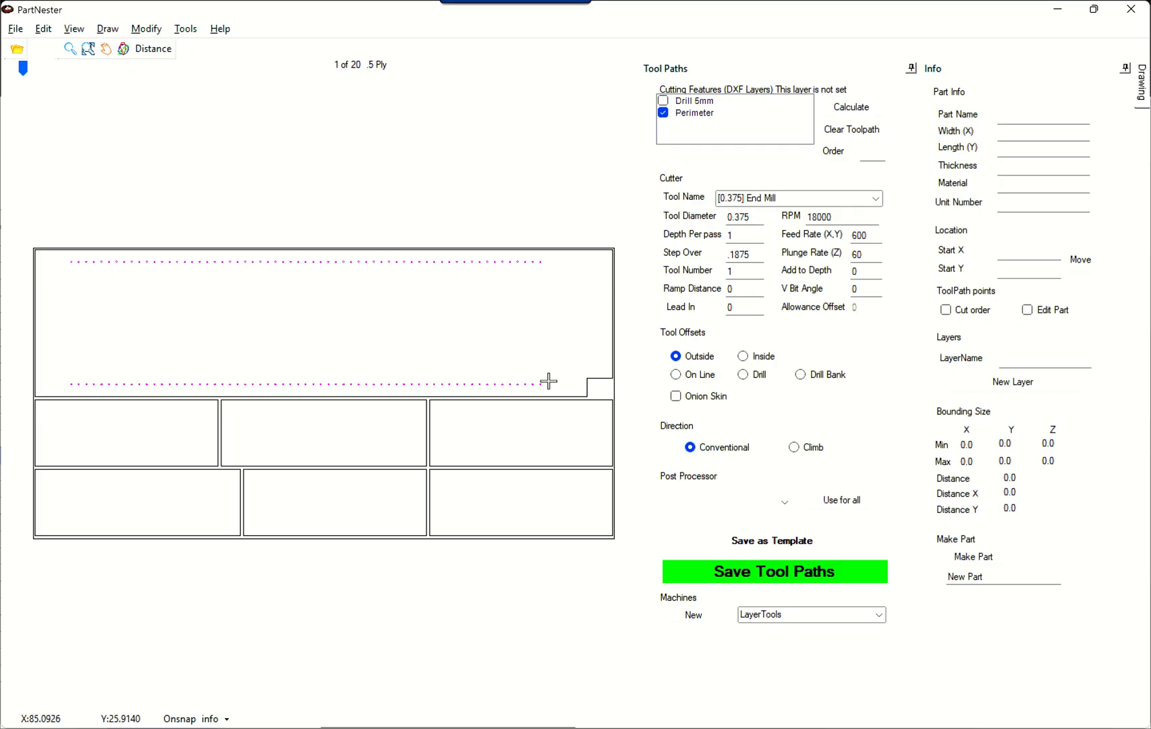
Open the script settings, enlarge the window to show all Base_Side values, and set the shelf hole spacing to 3.
left_click(188, 35)
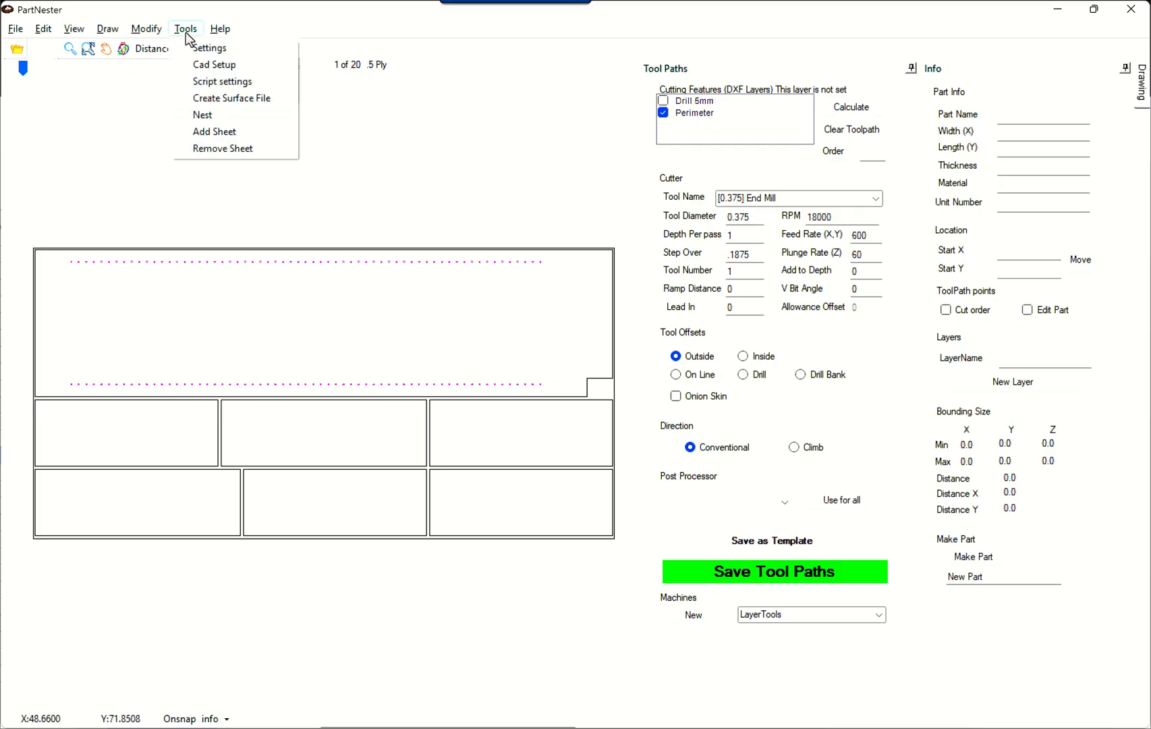
left_click(213, 81)
left_click_drag(283, 119, 776, 112)
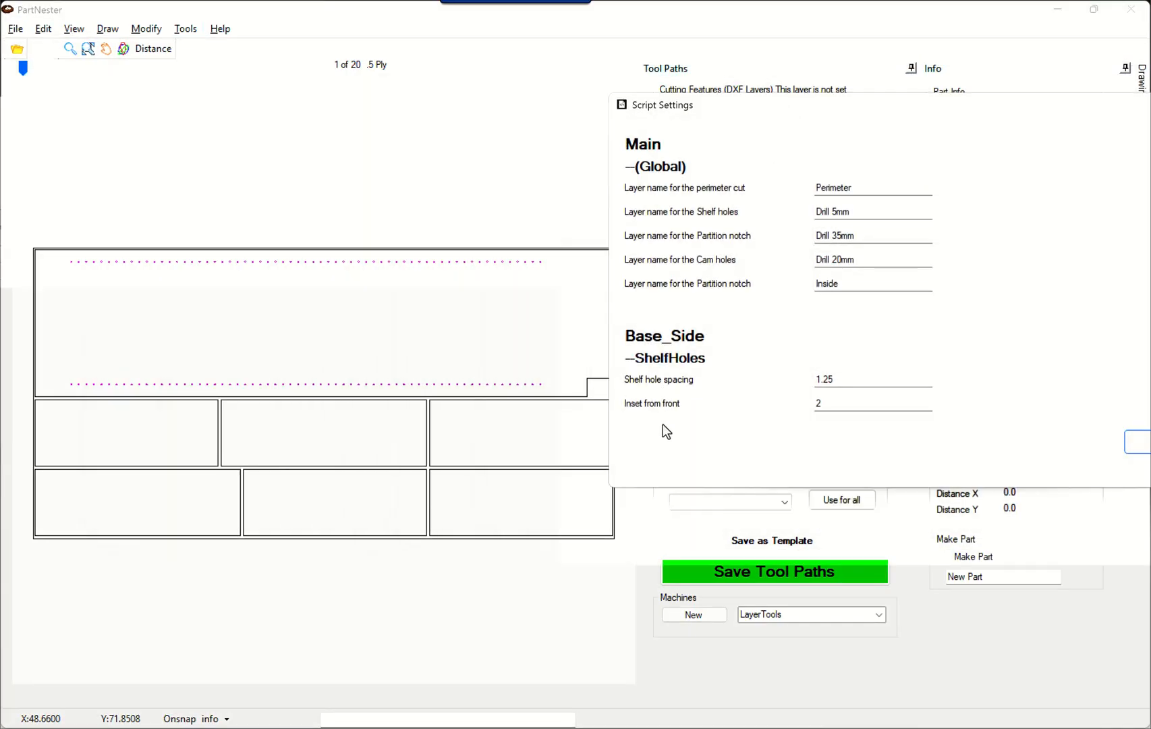
left_click_drag(847, 488, 847, 650)
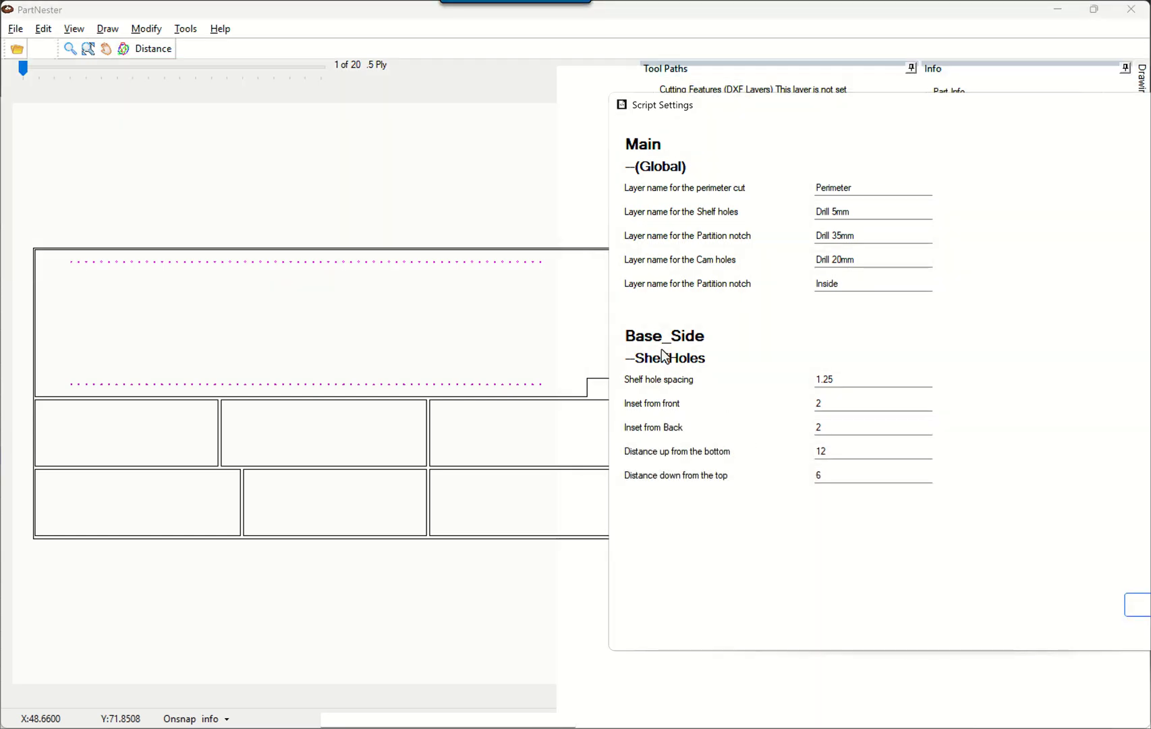
left_click(857, 382)
left_click_drag(857, 382, 772, 378)
type("3")
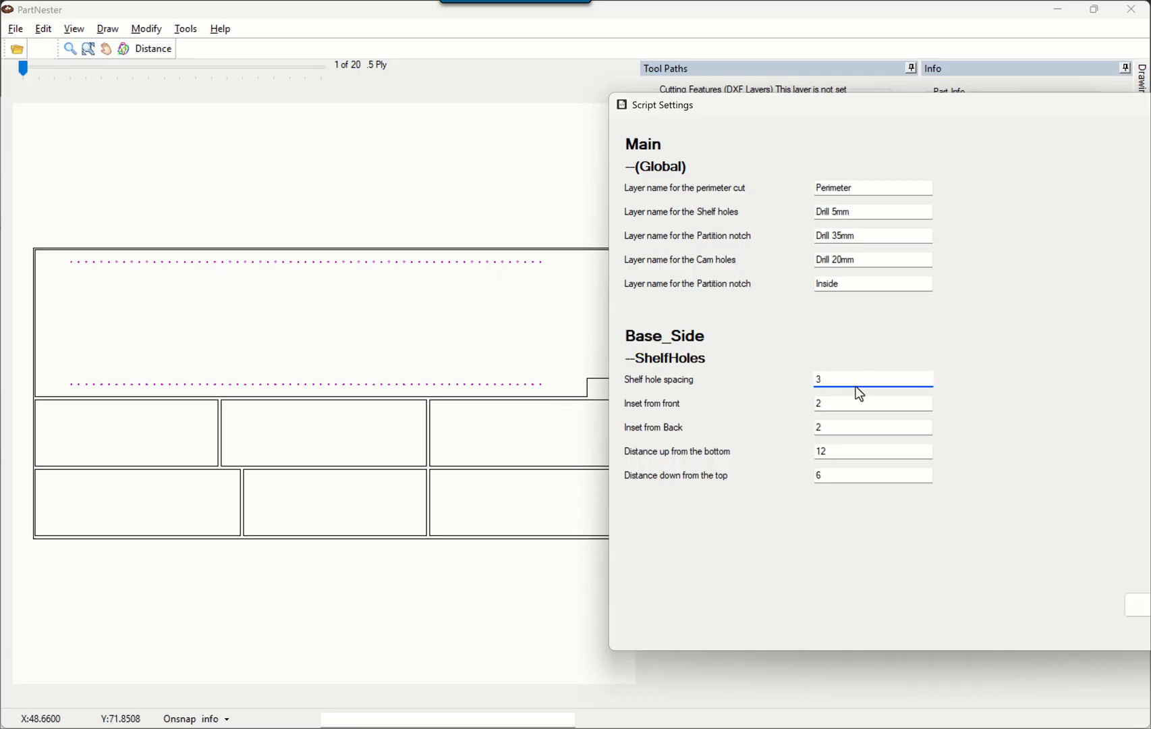
Set the Base_Side shelf holes' inset from front and inset from back to 2.5 each.
left_click(827, 403)
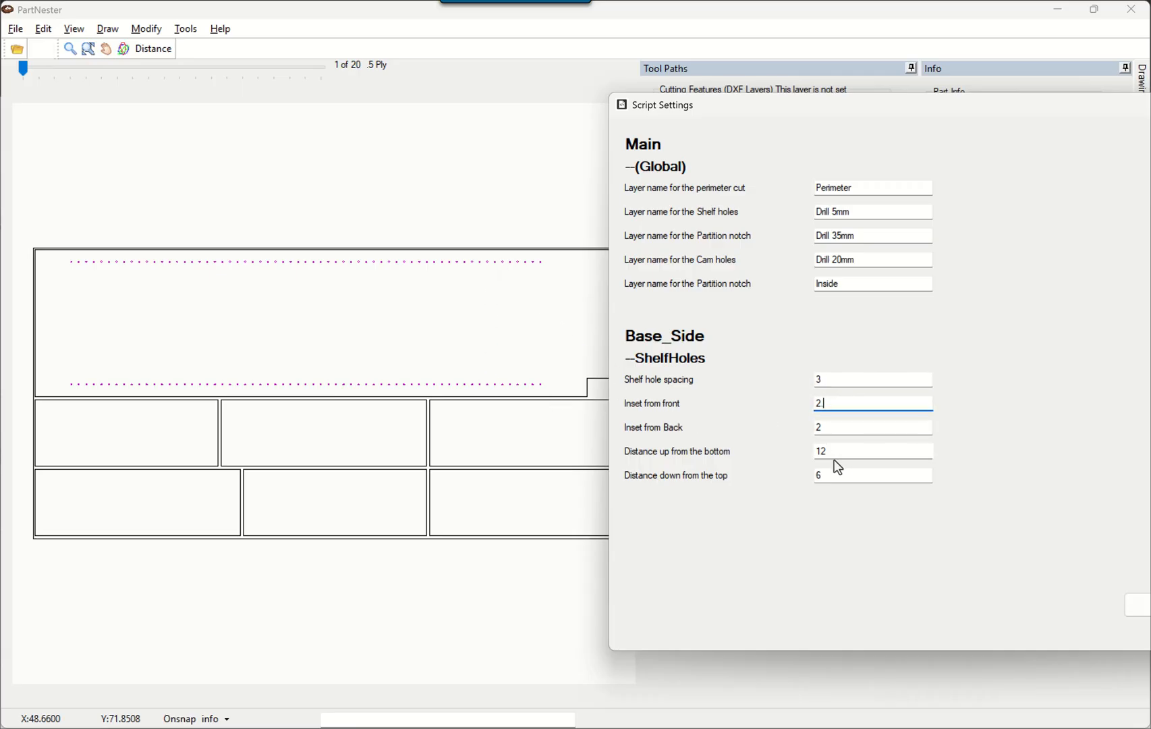
type(".5")
left_click(841, 429)
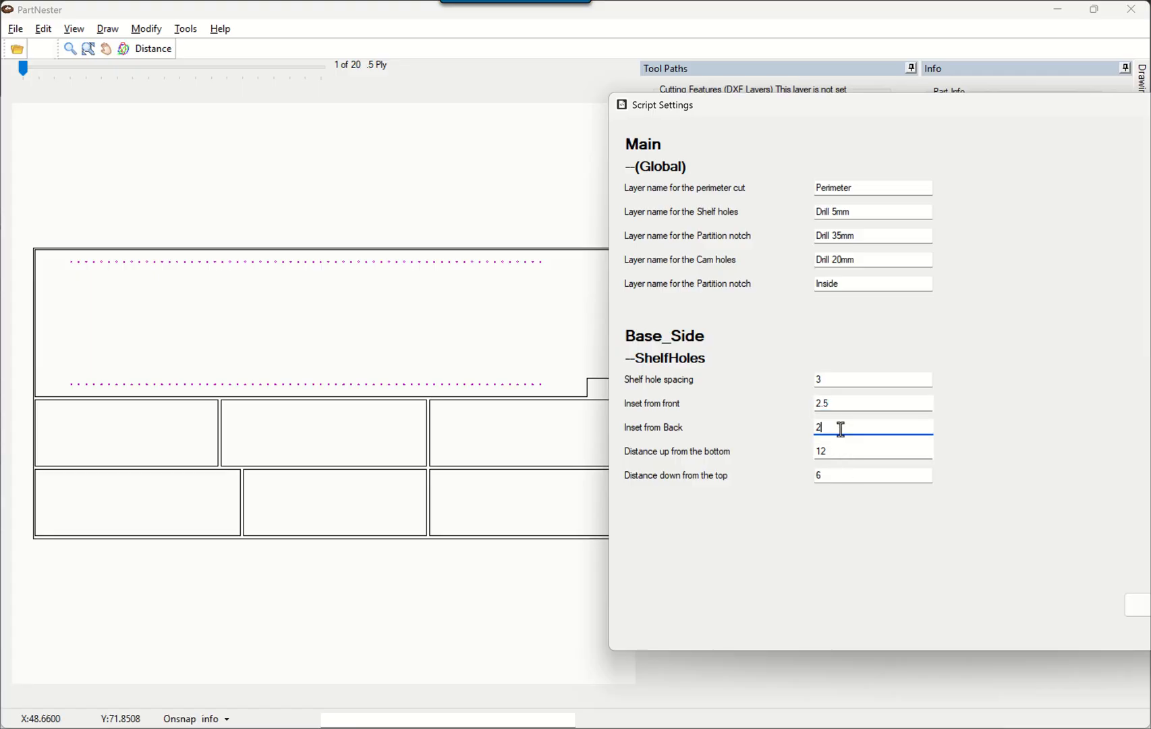
type(".5")
Set the shelf holes' distance down from the top to 12, then save and close the script settings.
double_click(849, 477)
type("12")
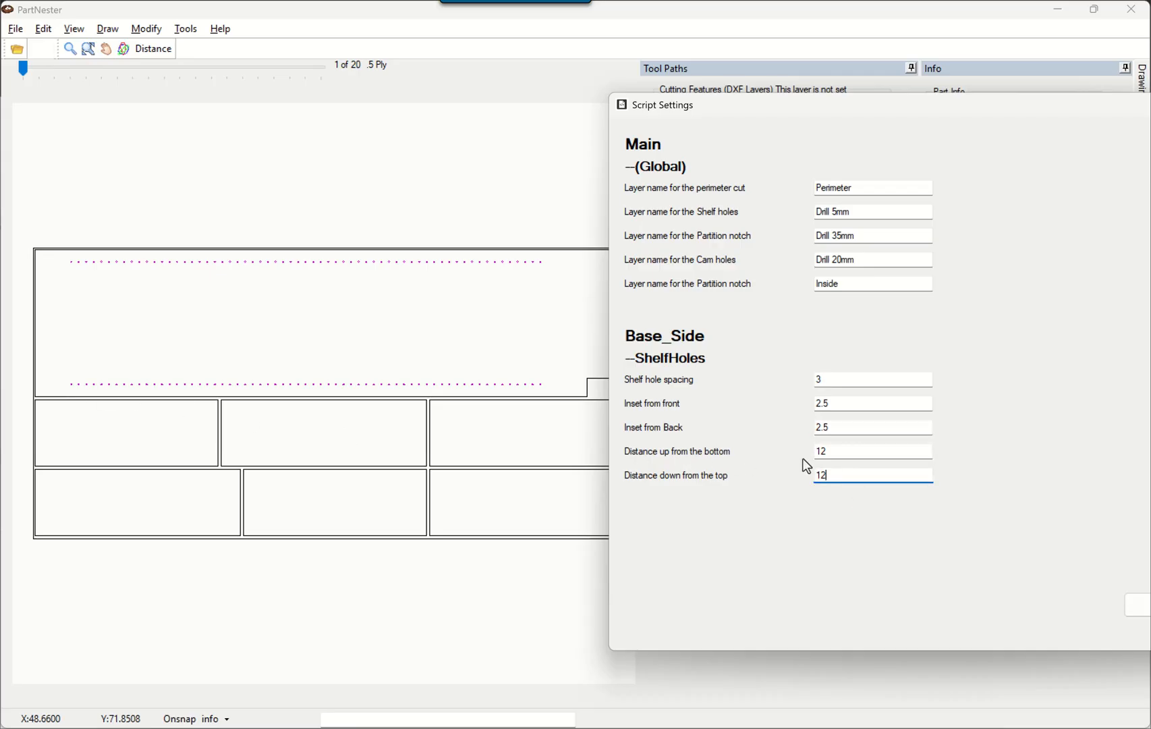
left_click_drag(1030, 109, 905, 106)
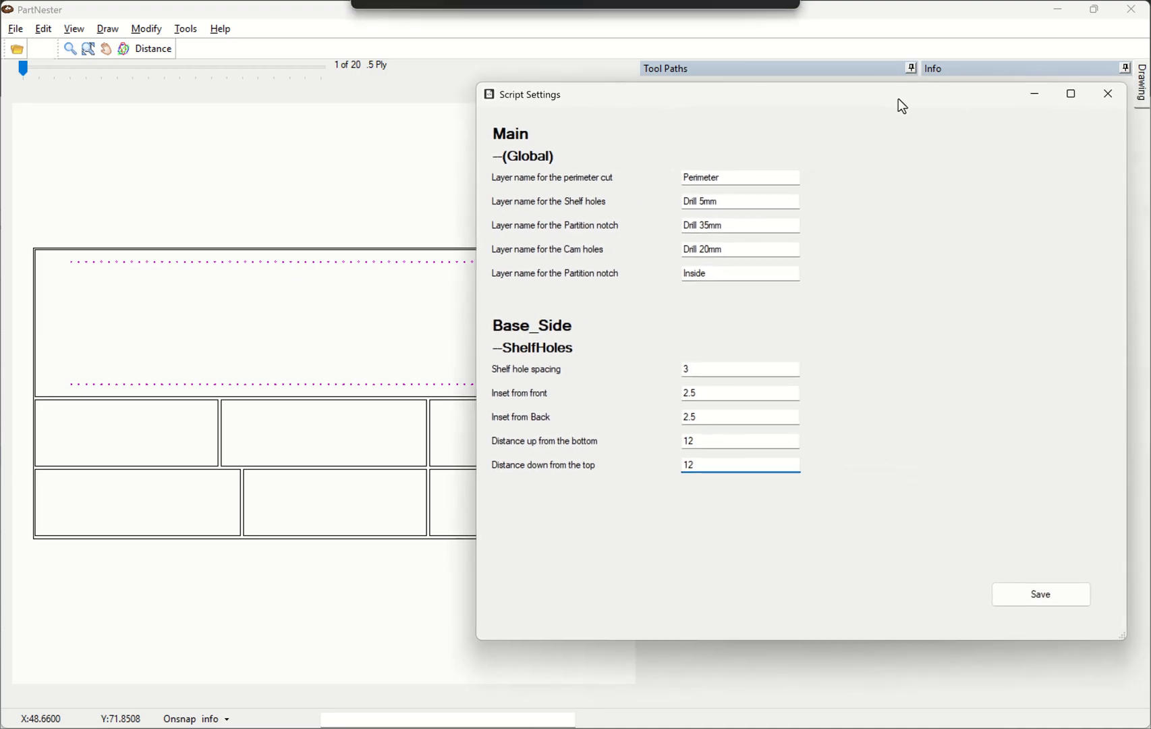
left_click(1040, 596)
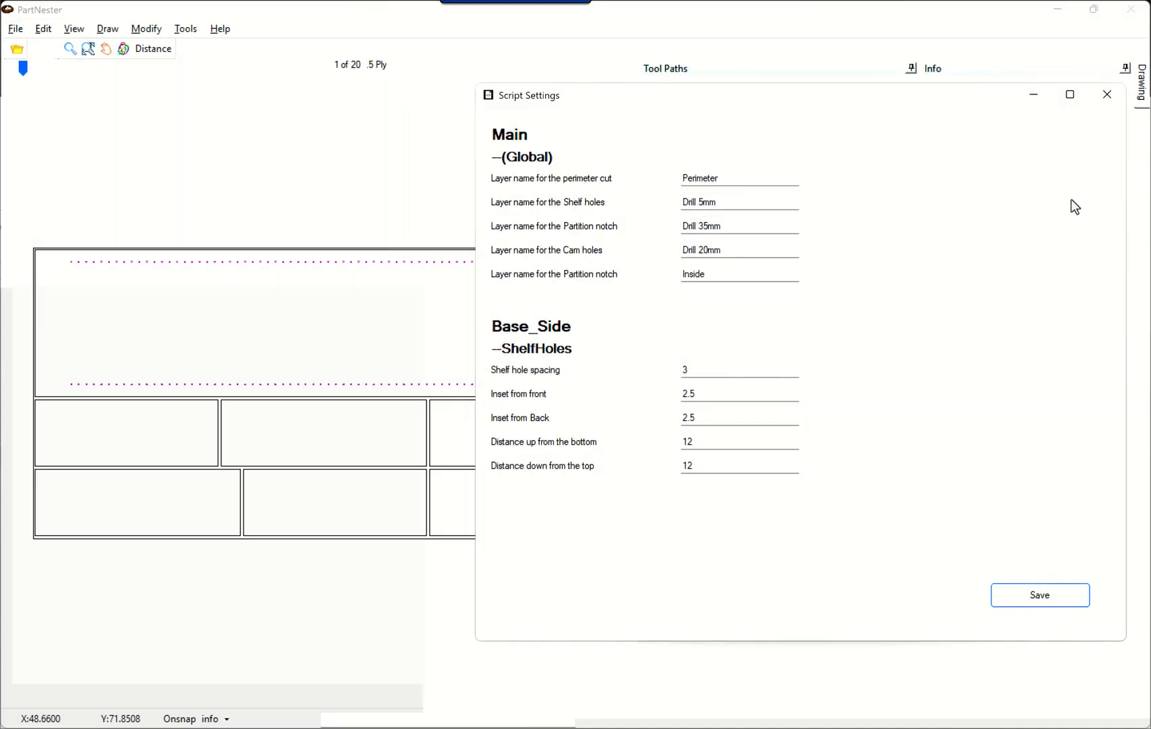
left_click(1107, 94)
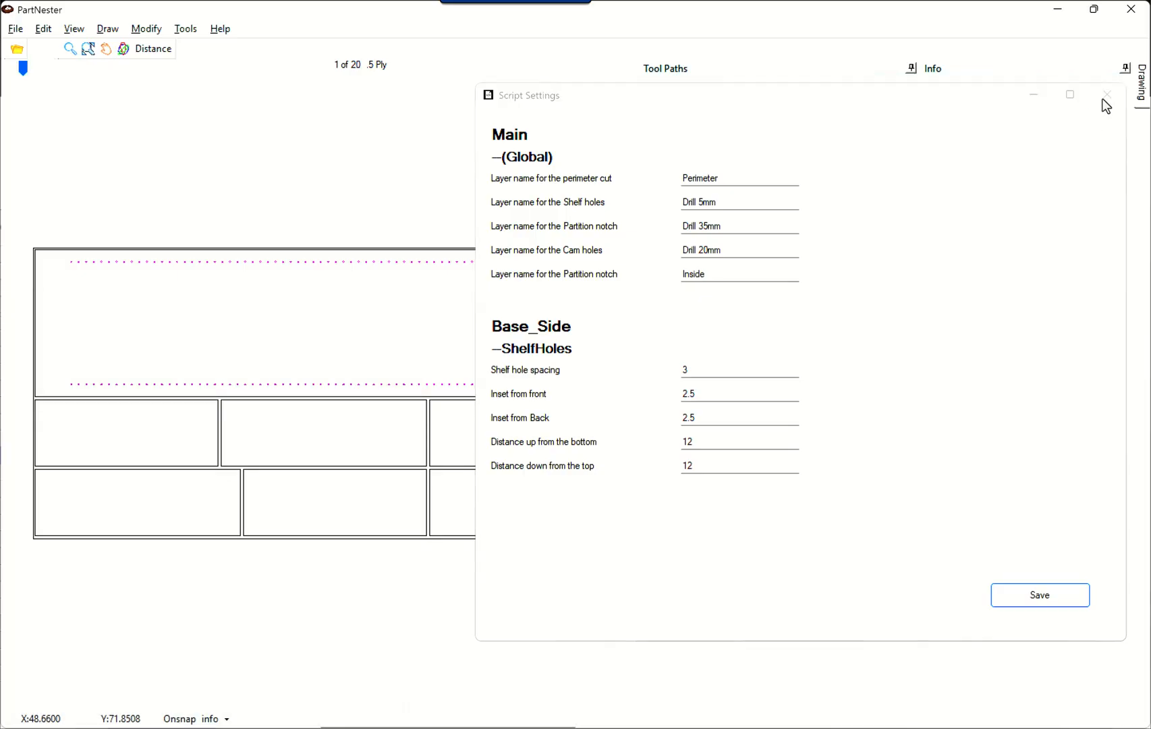
Nest the cabinet parts again with the saved script settings.
left_click(186, 29)
left_click(190, 115)
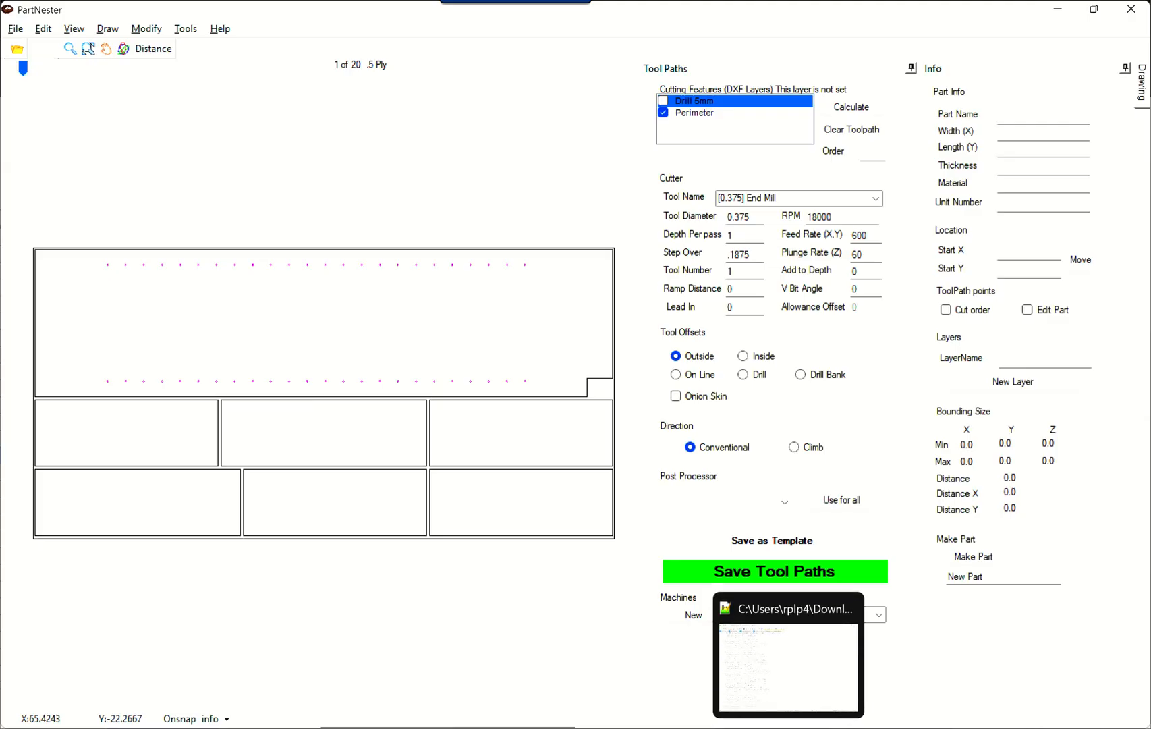
Switch to the CabinetCSV spreadsheet in Google Sheets and review the nest unit and part name values in the first rows.
left_click(648, 727)
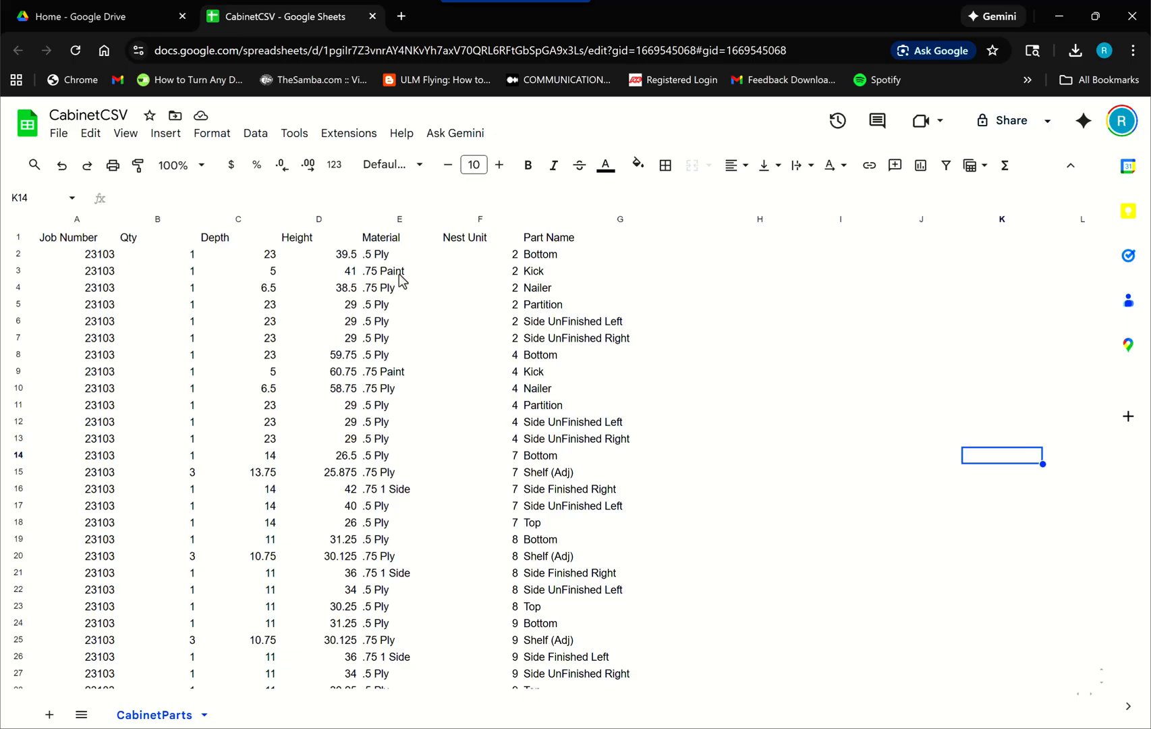
left_click(475, 277)
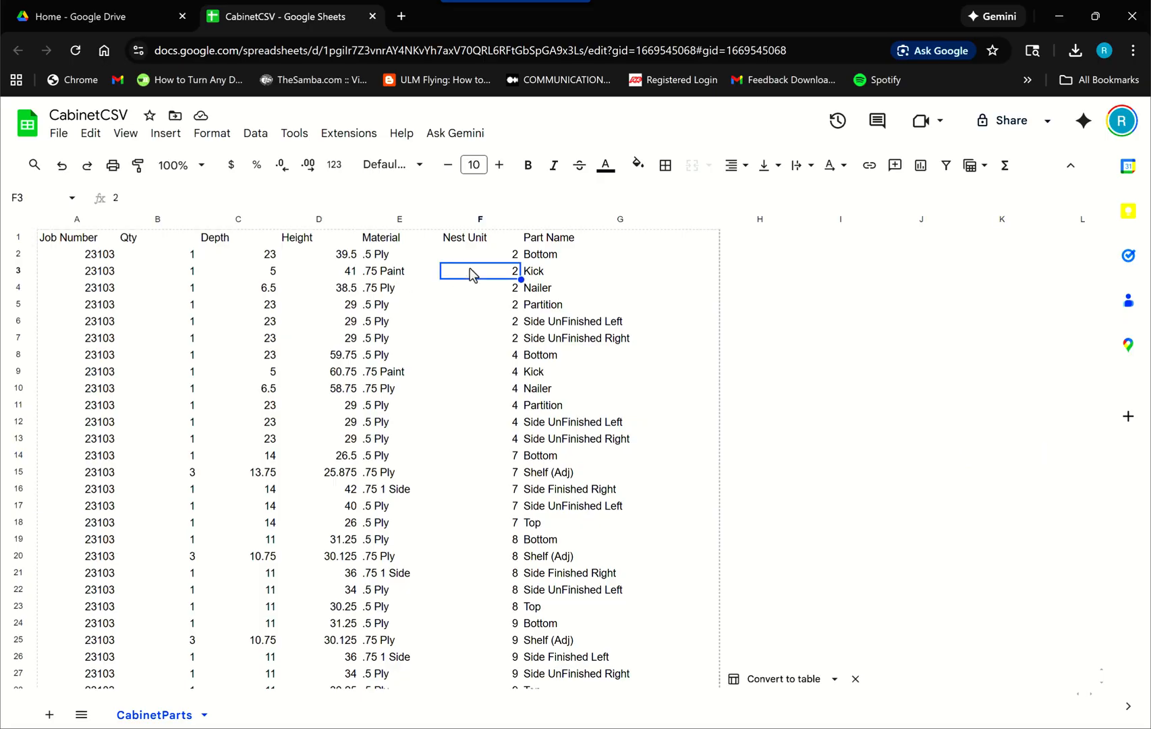
left_click(543, 273)
left_click(553, 257)
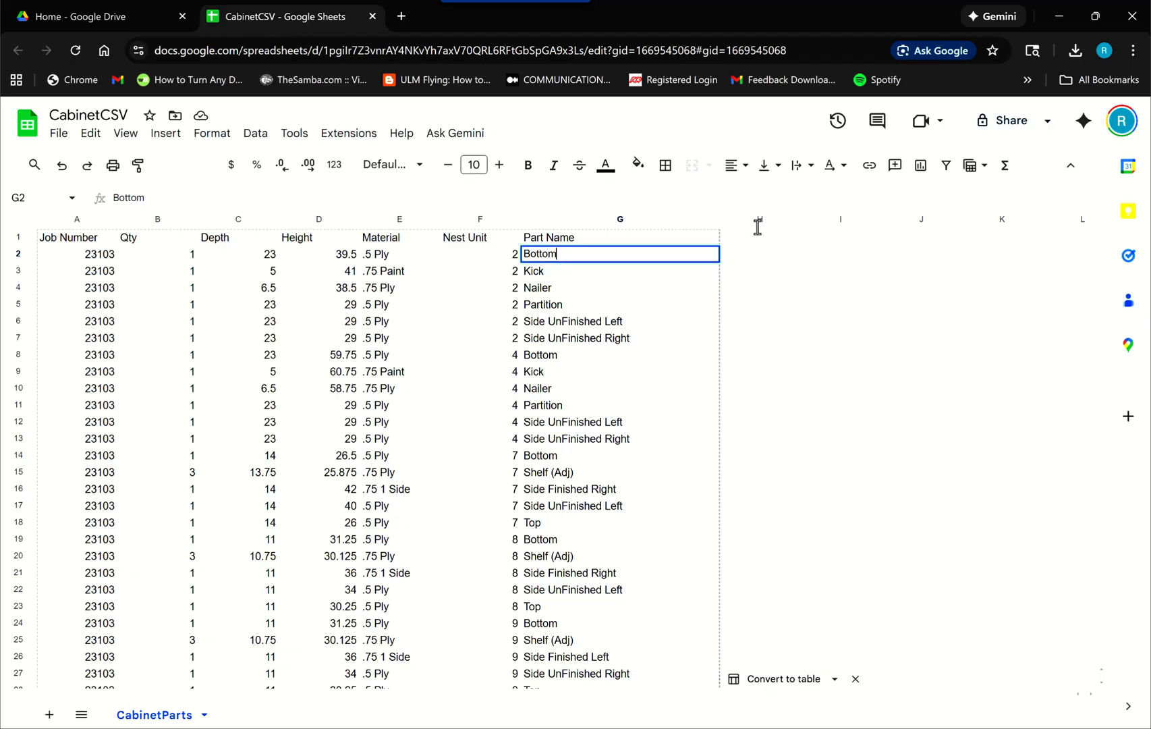
Return to PartNester and select the large notched part with shelf holes on the first sheet to view its part info.
left_click(1060, 16)
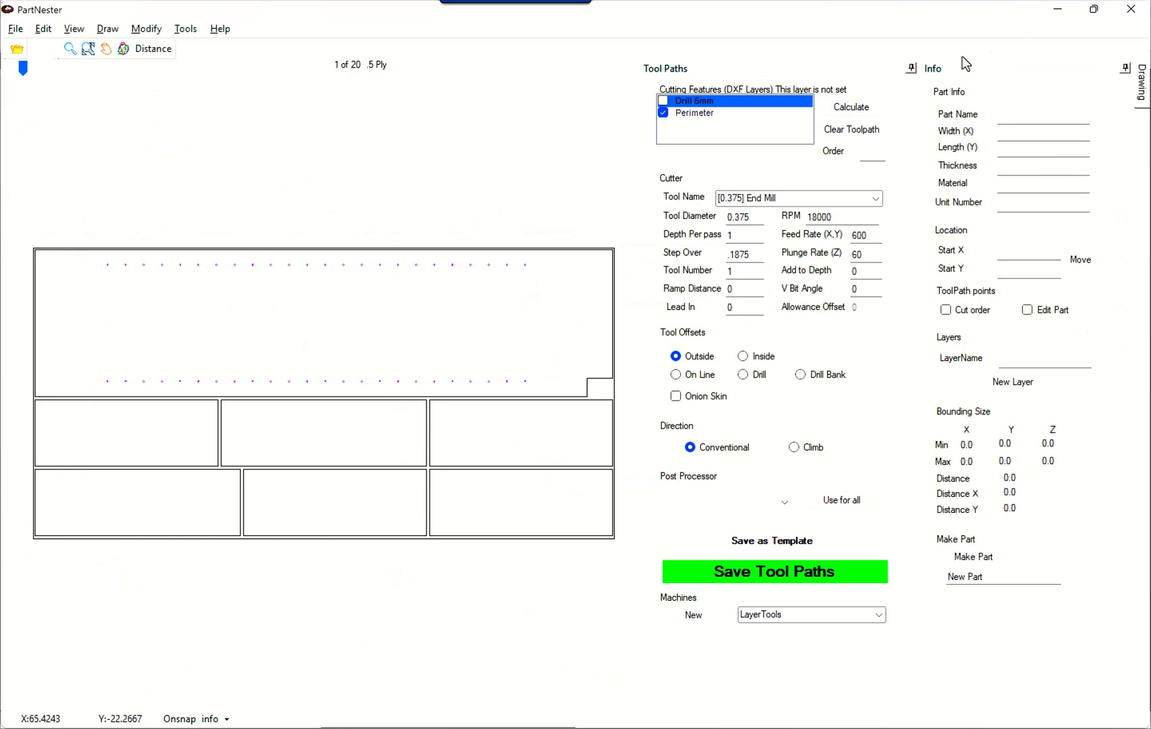
left_click(495, 286)
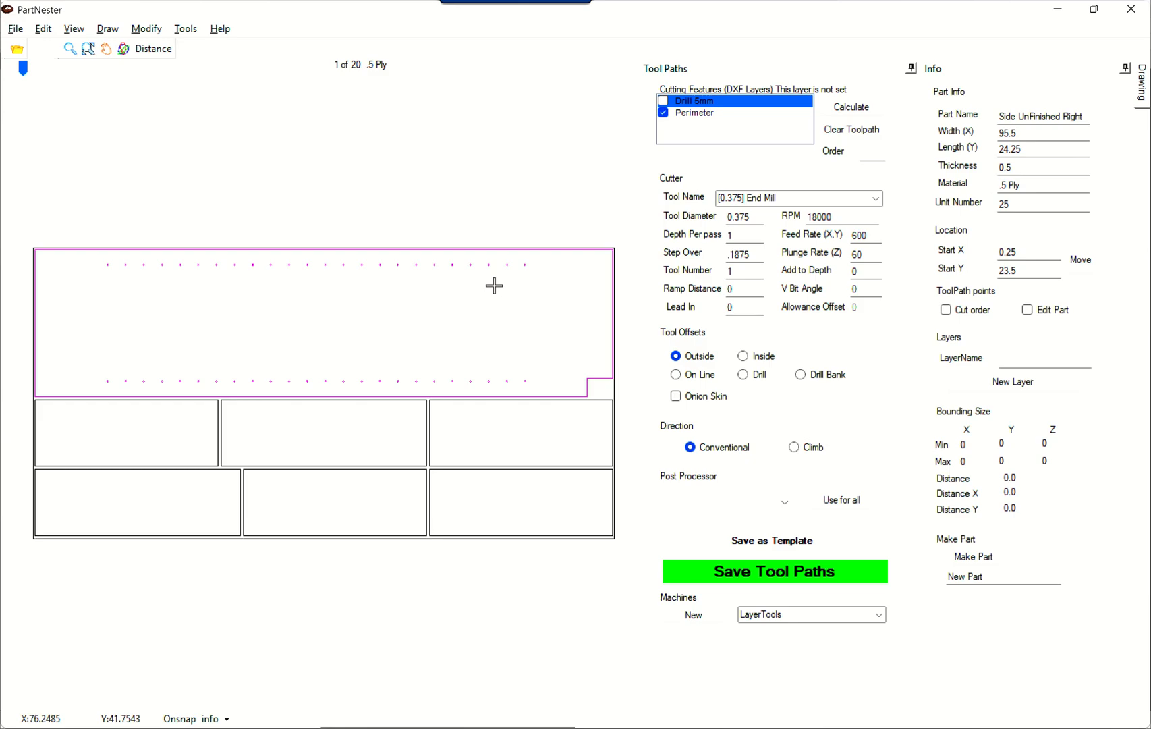